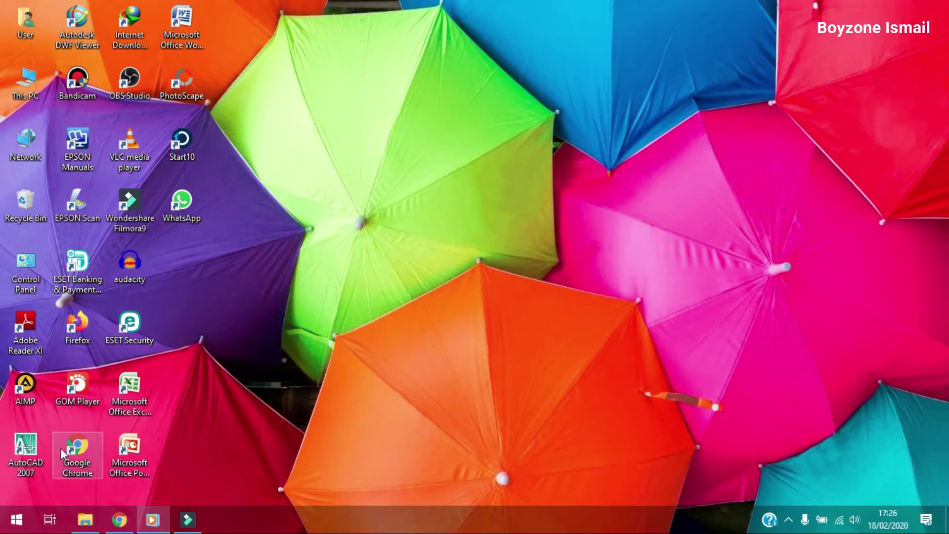
- Switch to Google Chrome, replace the open YouTube tab with a new one, and open YouTube from the Google apps
{"action": "double_click", "coordinate": [88, 471]}
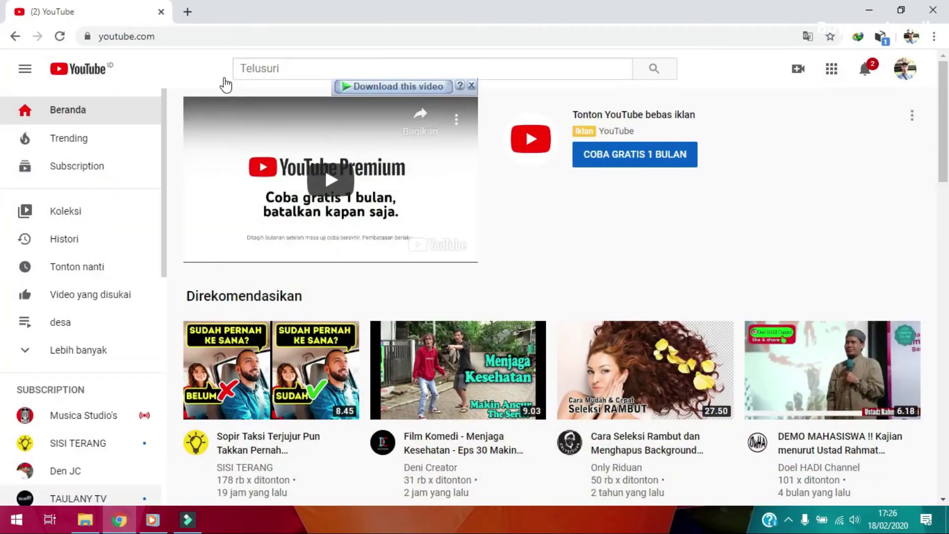
{"action": "left_click", "coordinate": [187, 13]}
{"action": "left_click", "coordinate": [162, 12]}
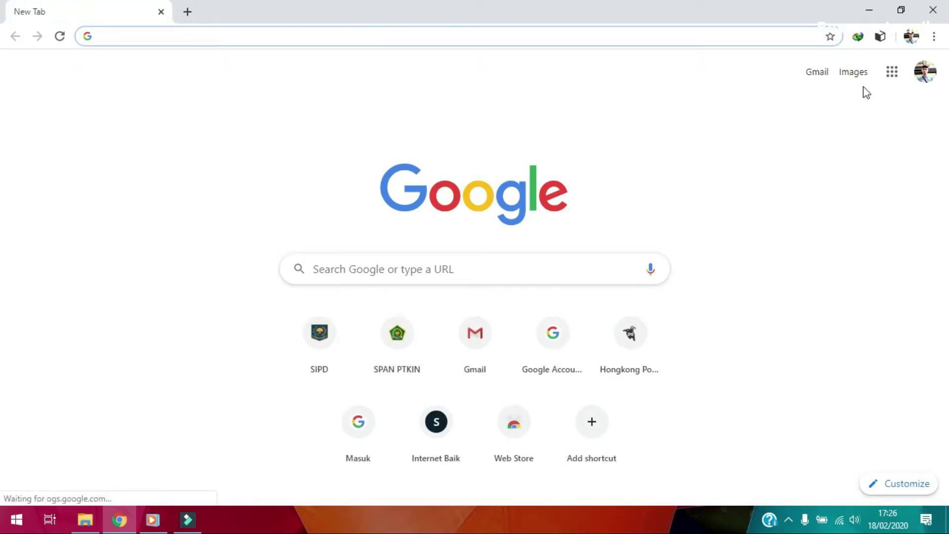
{"action": "left_click", "coordinate": [891, 79]}
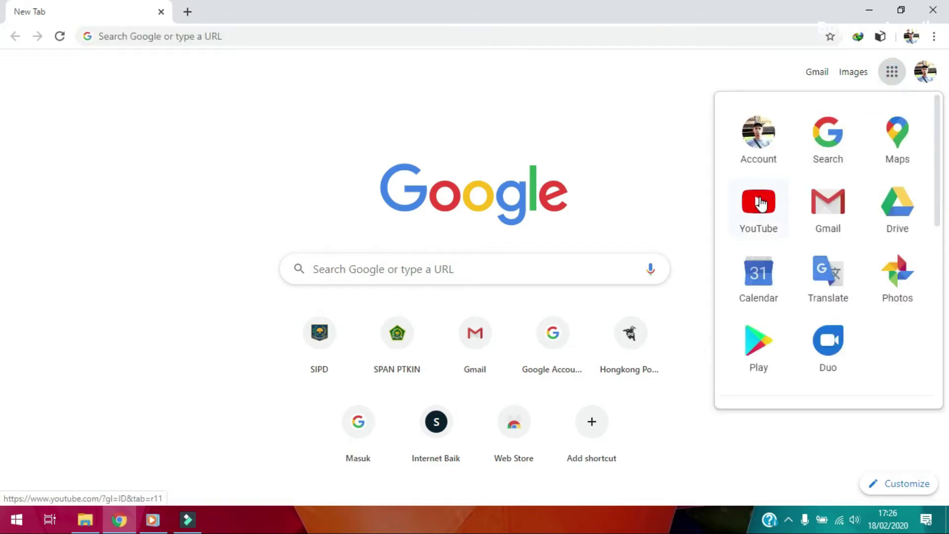
{"action": "left_click", "coordinate": [760, 203]}
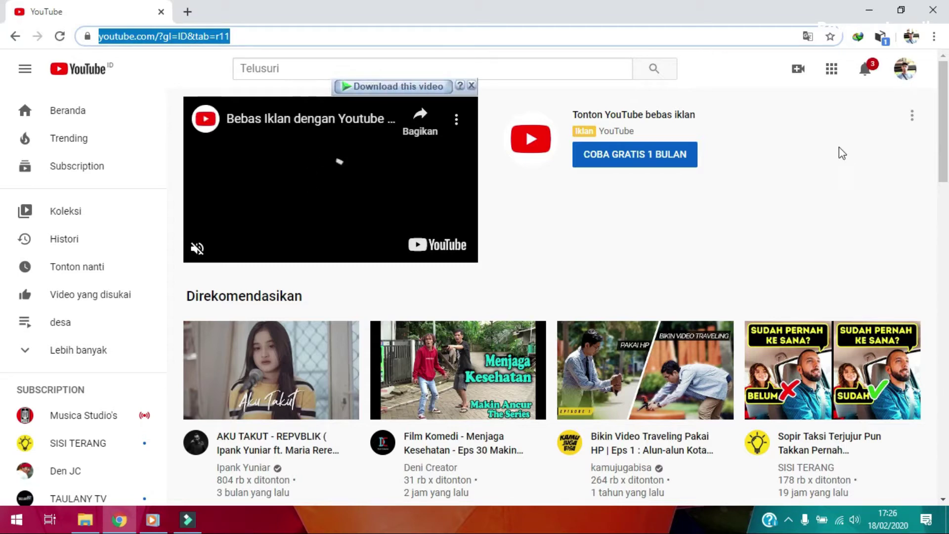
- Add another account from YouTube's account switcher and start creating a new Google account for myself
{"action": "left_click", "coordinate": [898, 75]}
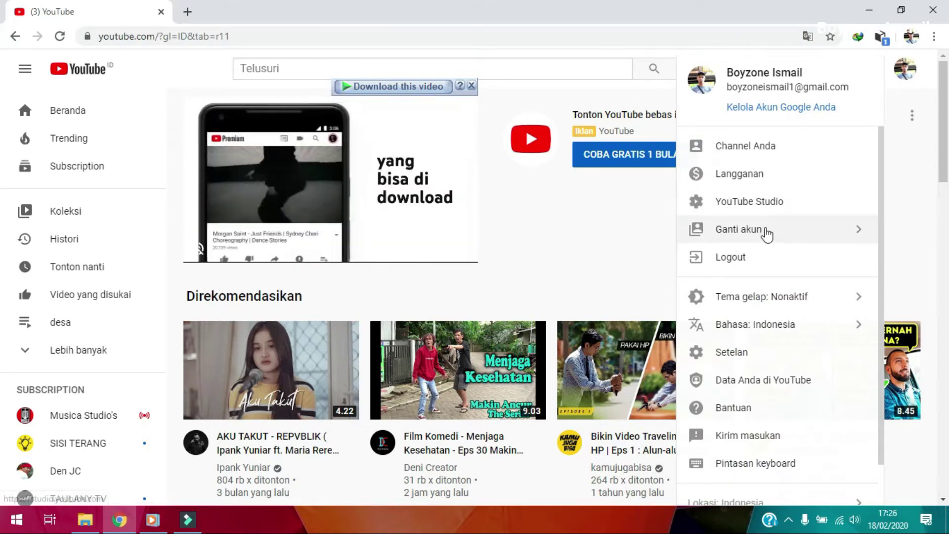
{"action": "left_click", "coordinate": [769, 223]}
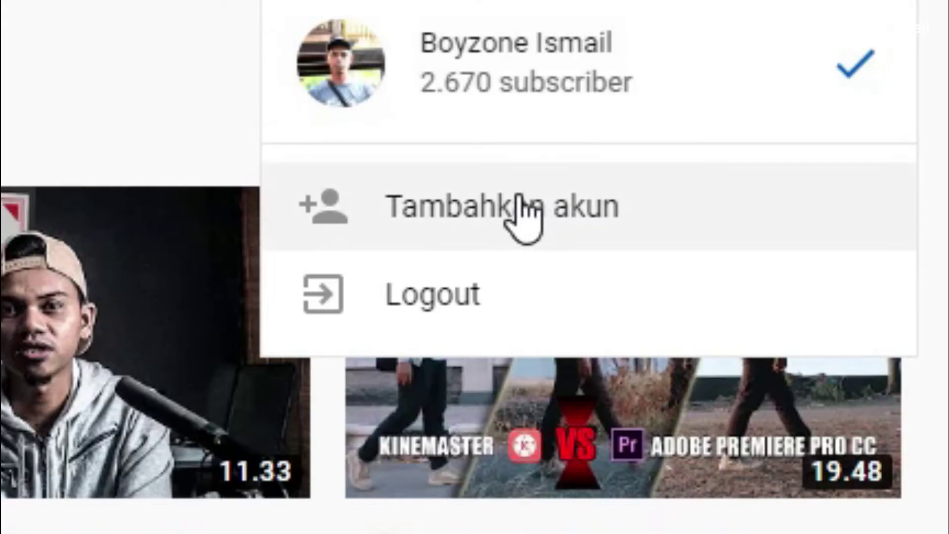
{"action": "left_click", "coordinate": [800, 328]}
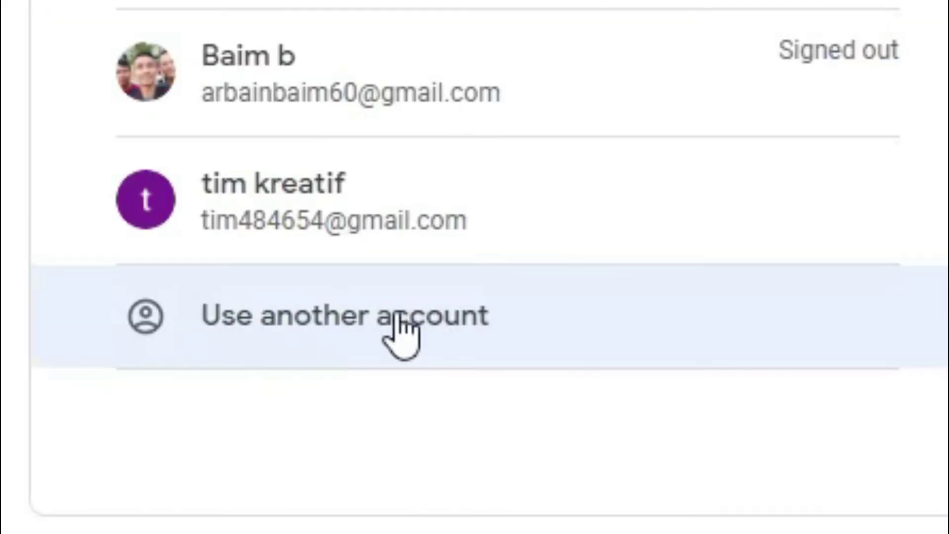
{"action": "left_click", "coordinate": [460, 386]}
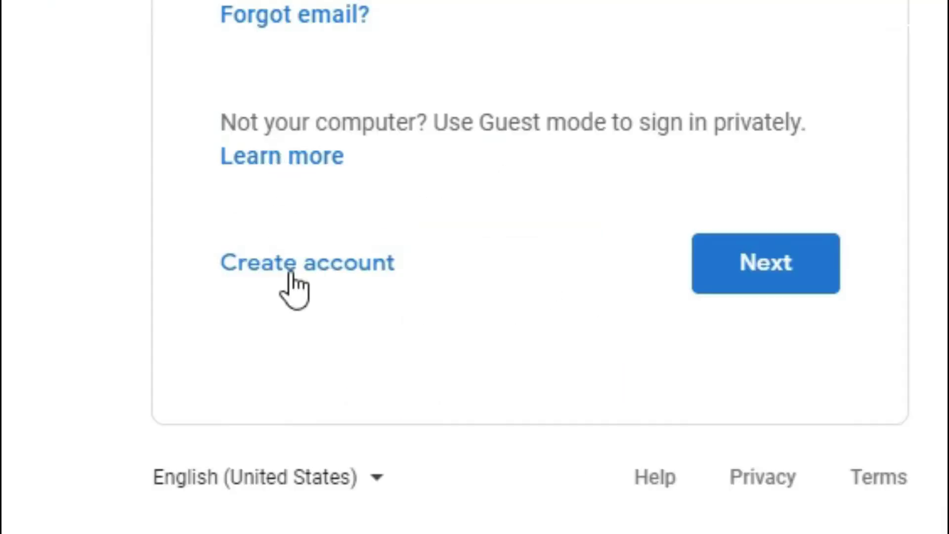
{"action": "left_click", "coordinate": [291, 284]}
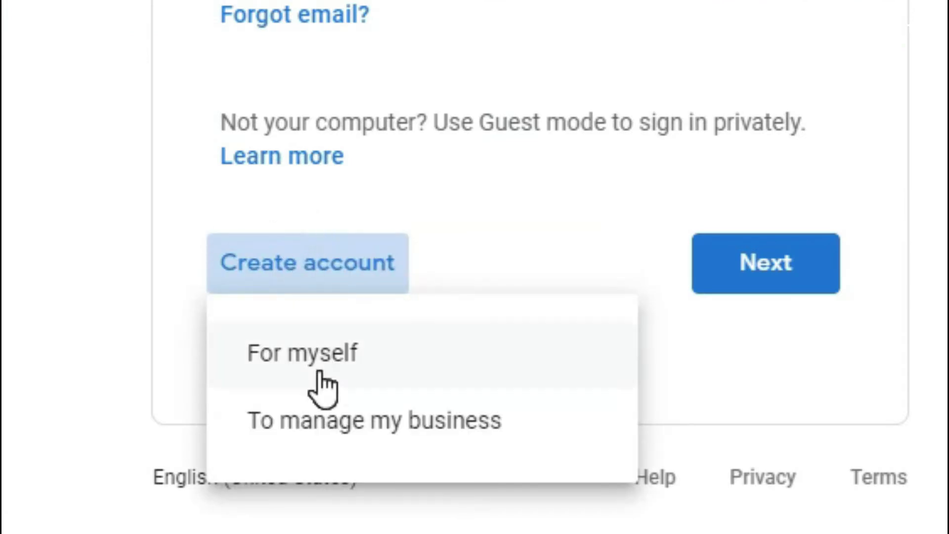
{"action": "left_click", "coordinate": [321, 365]}
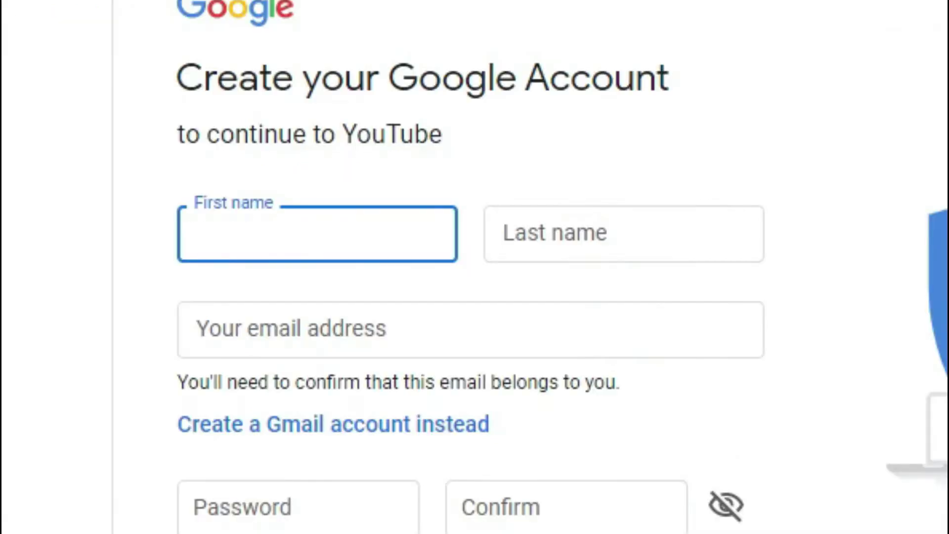
- Enter "channel" as first name and "baru" as last name, and choose a new Gmail address with a username matching both names
{"action": "type", "text": "chan"}
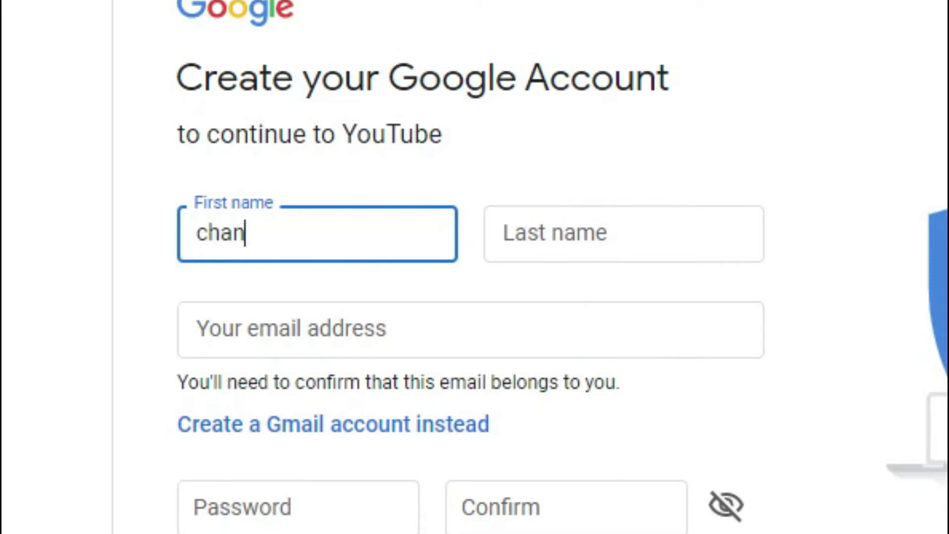
{"action": "type", "text": "nel"}
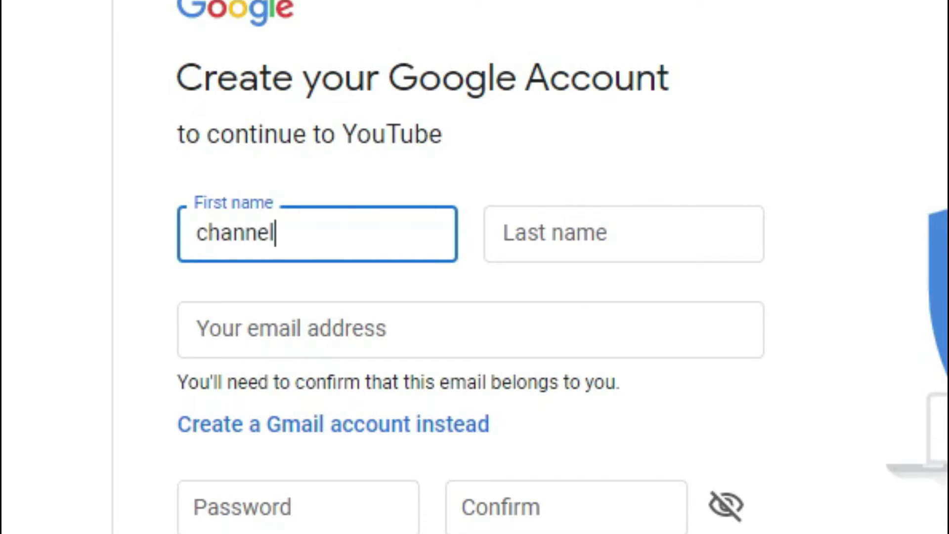
{"action": "key", "text": "Tab"}
{"action": "type", "text": "baru"}
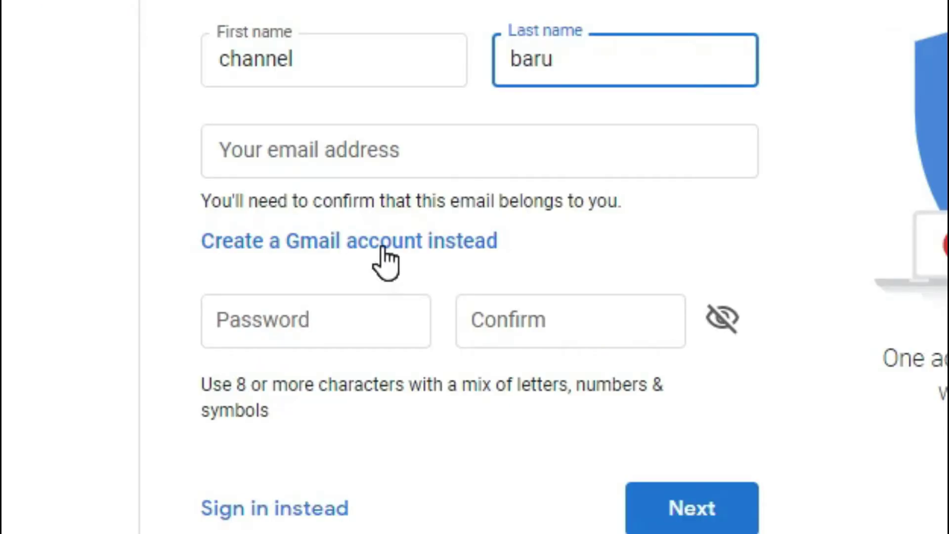
{"action": "left_click", "coordinate": [385, 262]}
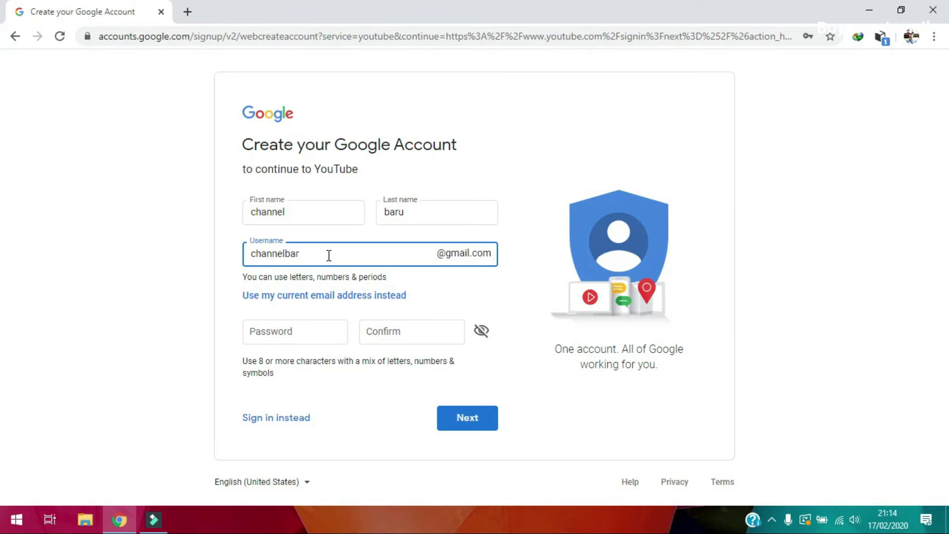
{"action": "type", "text": "u"}
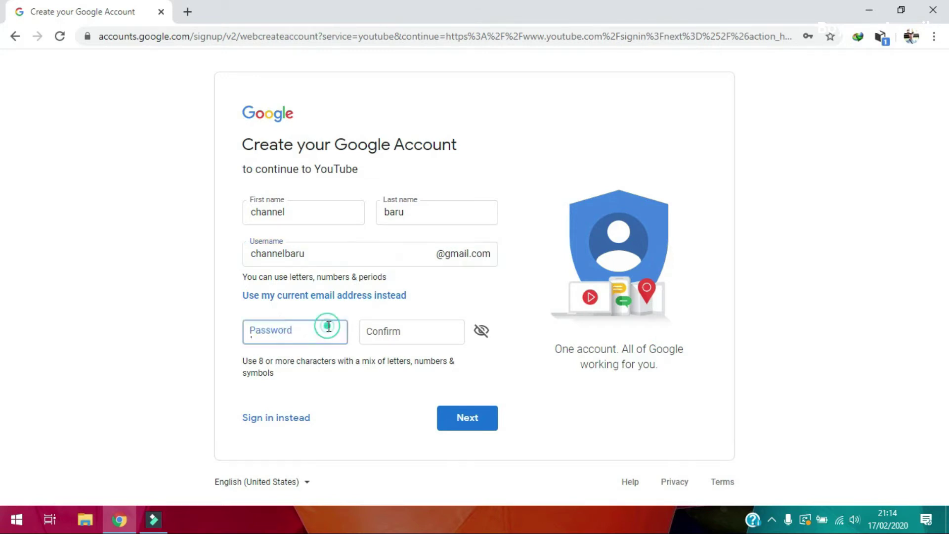
- Enter the account password, repeat it in the confirmation field, and submit the sign-up form
{"action": "left_click", "coordinate": [326, 326]}
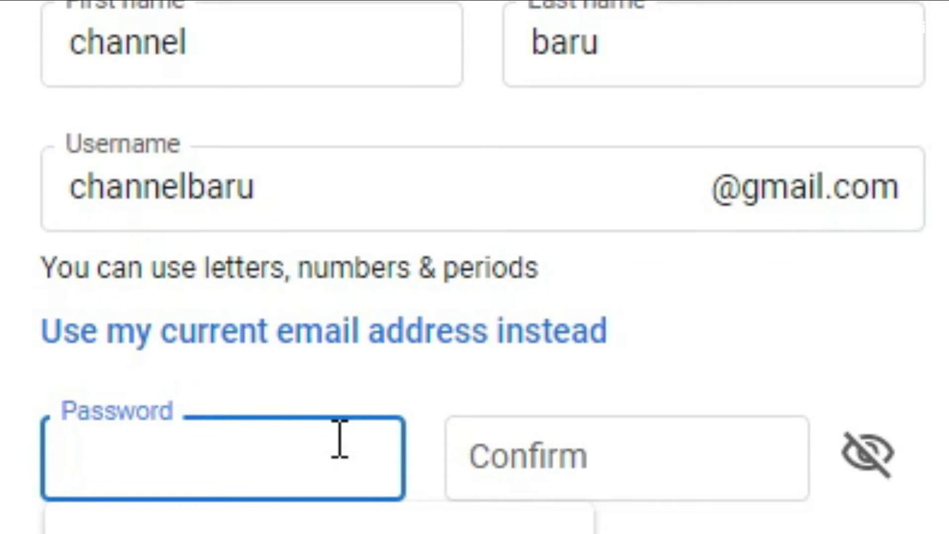
{"action": "type", "text": "••••••"}
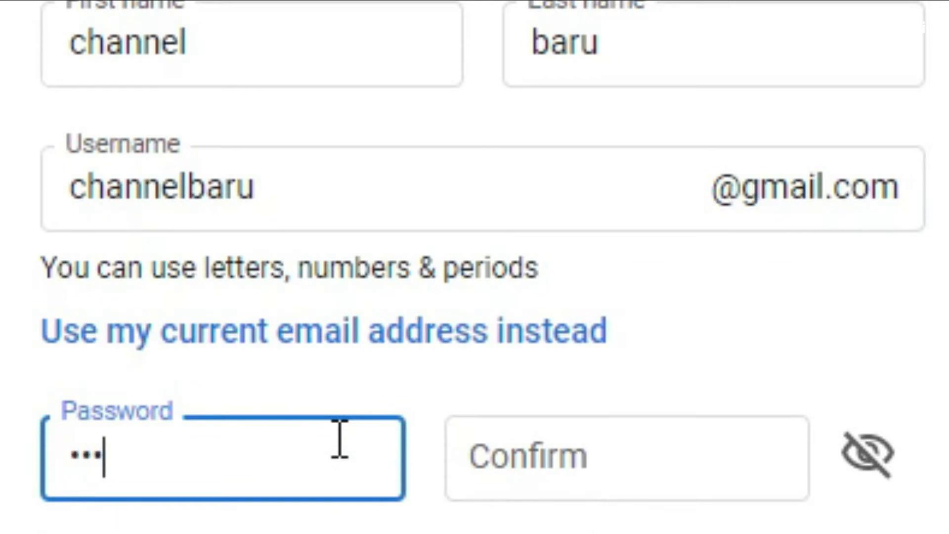
{"action": "type", "text": "••••••"}
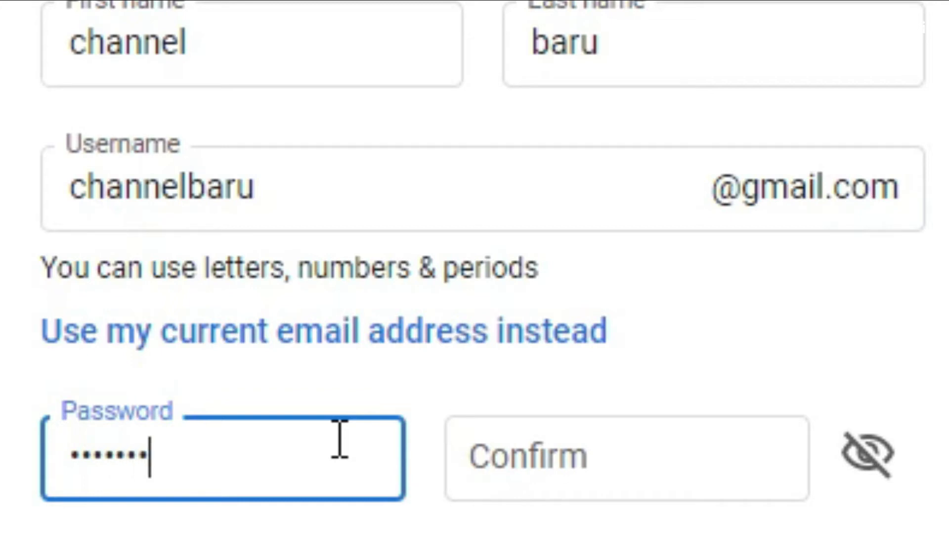
{"action": "type", "text": "•"}
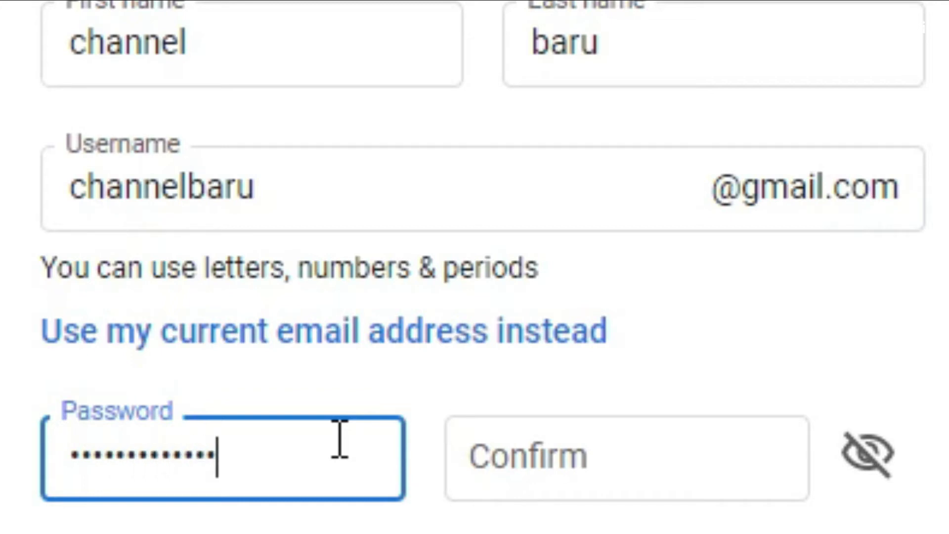
{"action": "left_click", "coordinate": [726, 468]}
{"action": "type", "text": "•••••••"}
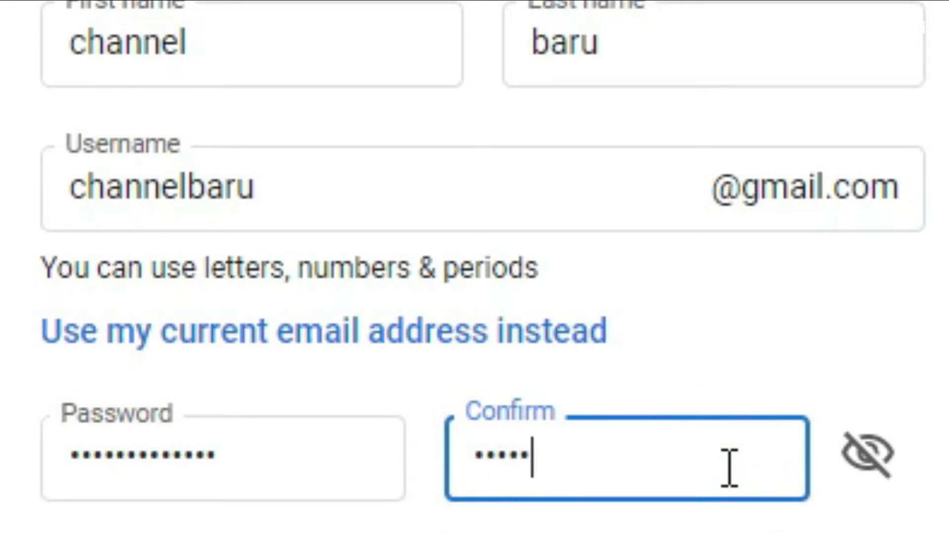
{"action": "type", "text": "•••••••"}
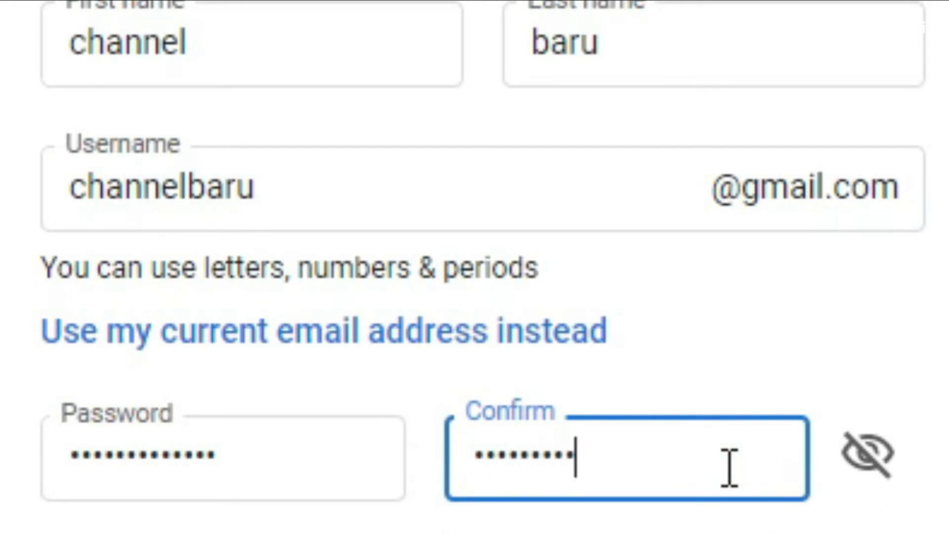
{"action": "left_click", "coordinate": [459, 429]}
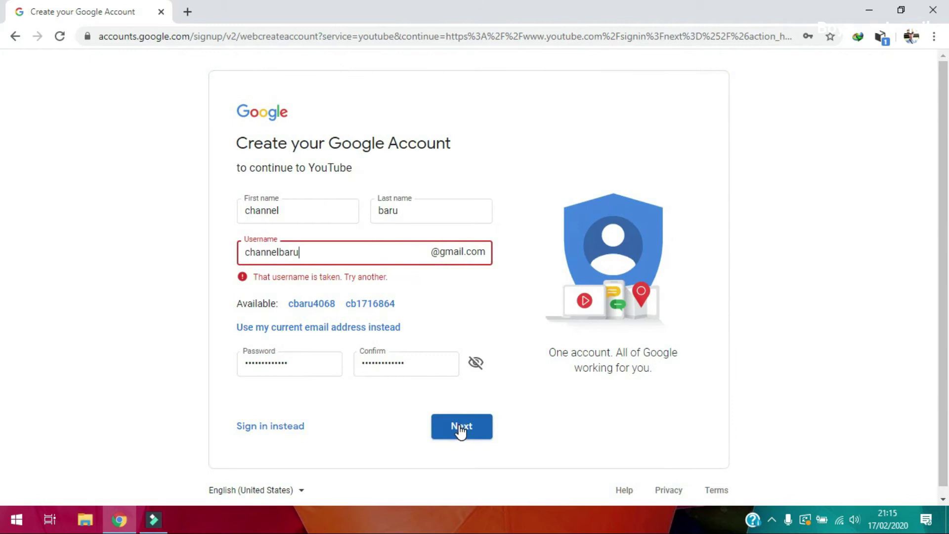
- Try to submit the form with 123 appended to the Gmail username
{"action": "type", "text": "1"}
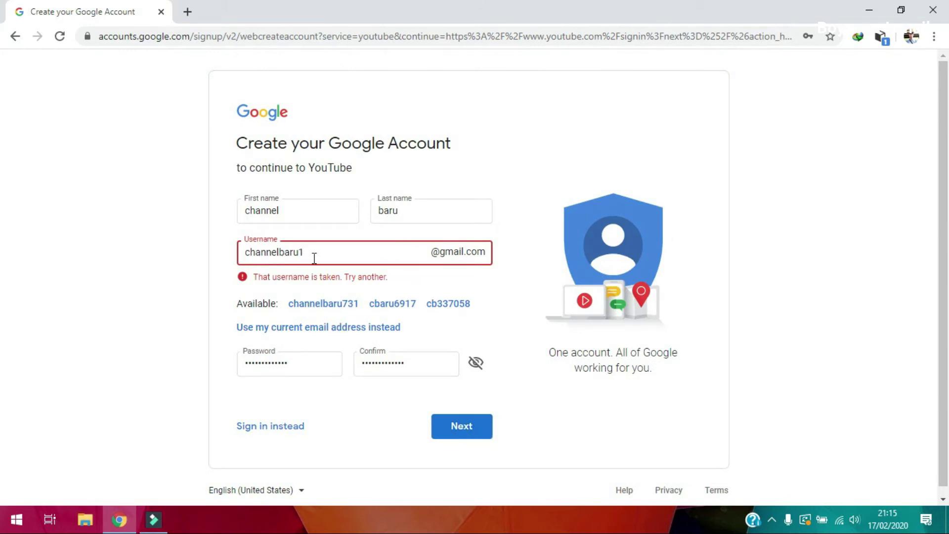
{"action": "type", "text": "23"}
{"action": "left_click", "coordinate": [464, 433]}
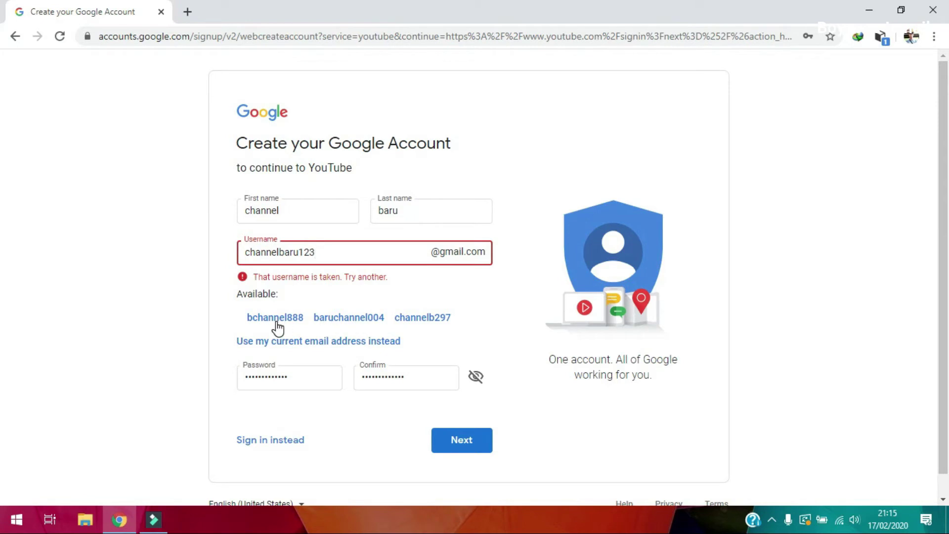
- Choose the third suggested available username, keep the entered password, and submit the sign-up form
{"action": "left_click", "coordinate": [426, 319]}
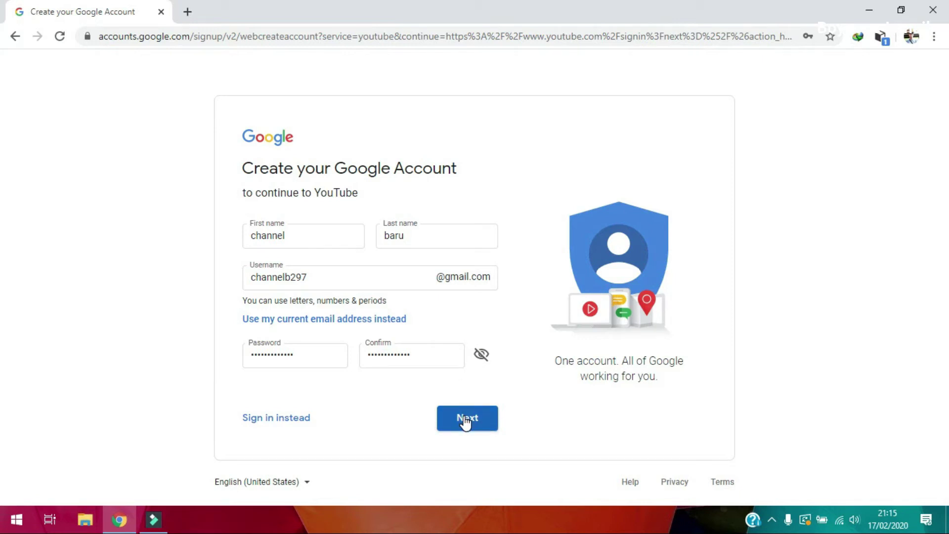
{"action": "left_click", "coordinate": [313, 360]}
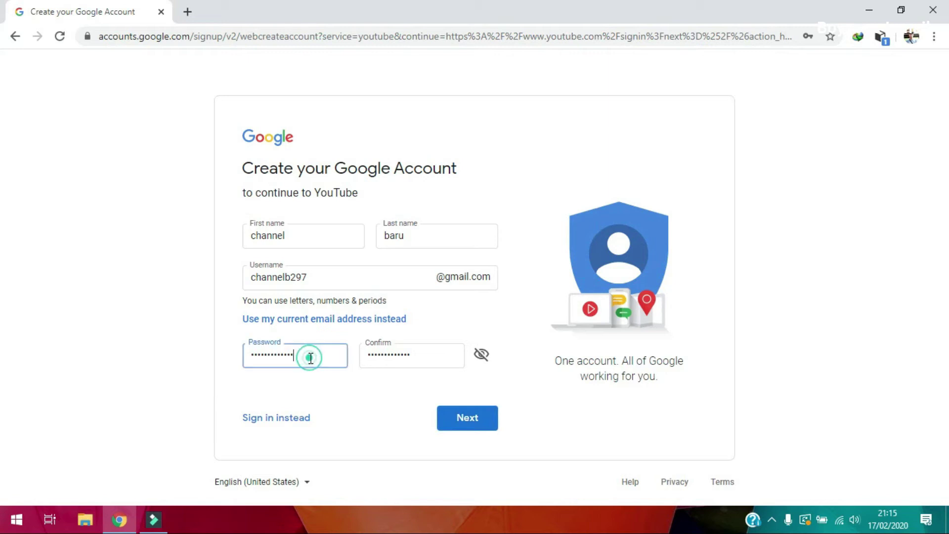
{"action": "left_click", "coordinate": [442, 354]}
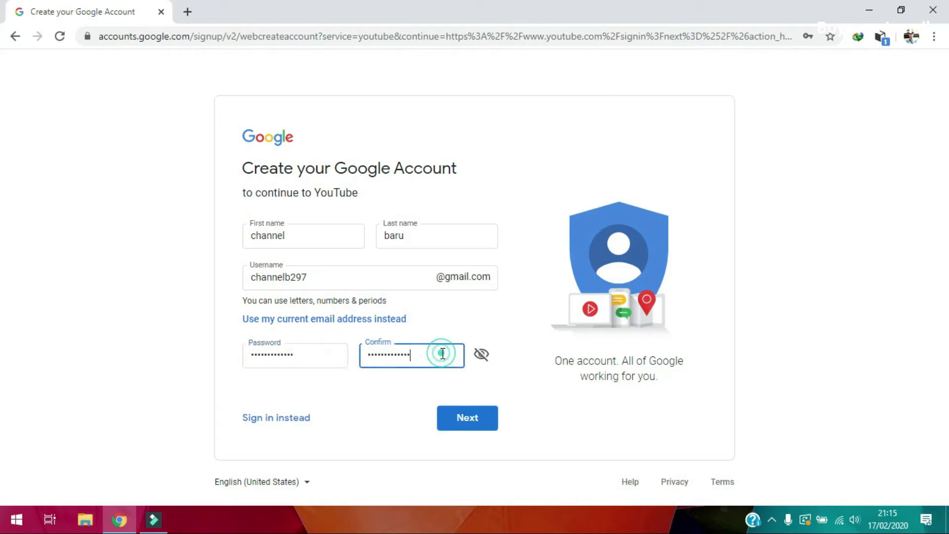
{"action": "left_click", "coordinate": [471, 421]}
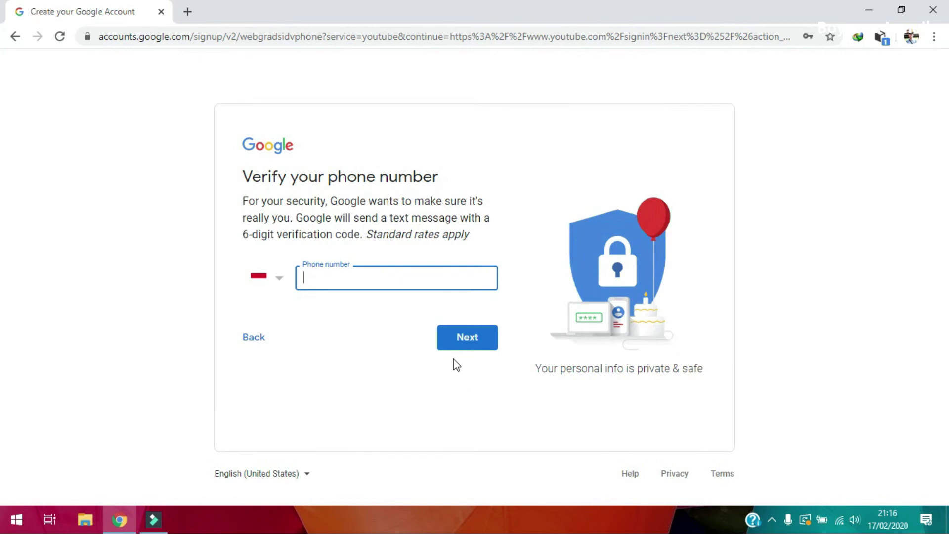
- Verify the phone number by entering it and submitting the texted verification code
{"action": "left_click", "coordinate": [444, 334]}
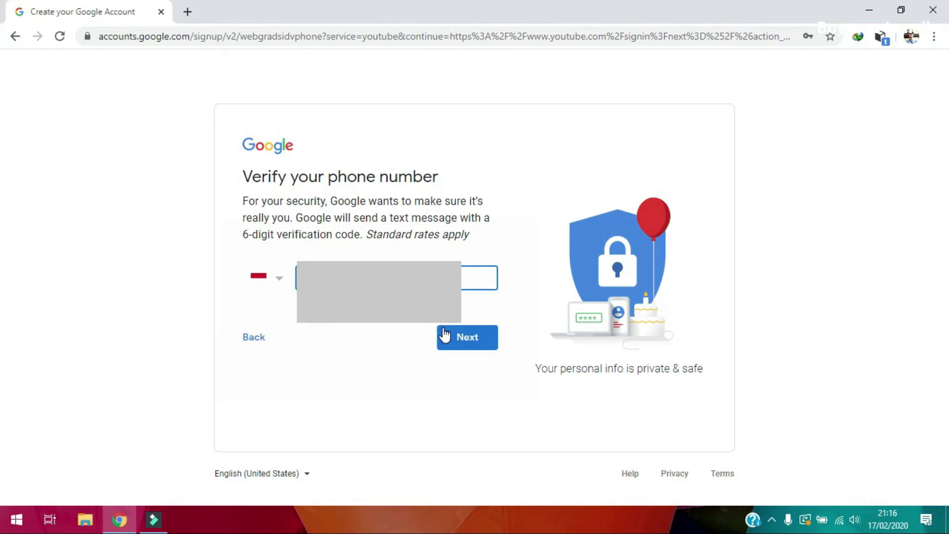
{"action": "left_click", "coordinate": [445, 335]}
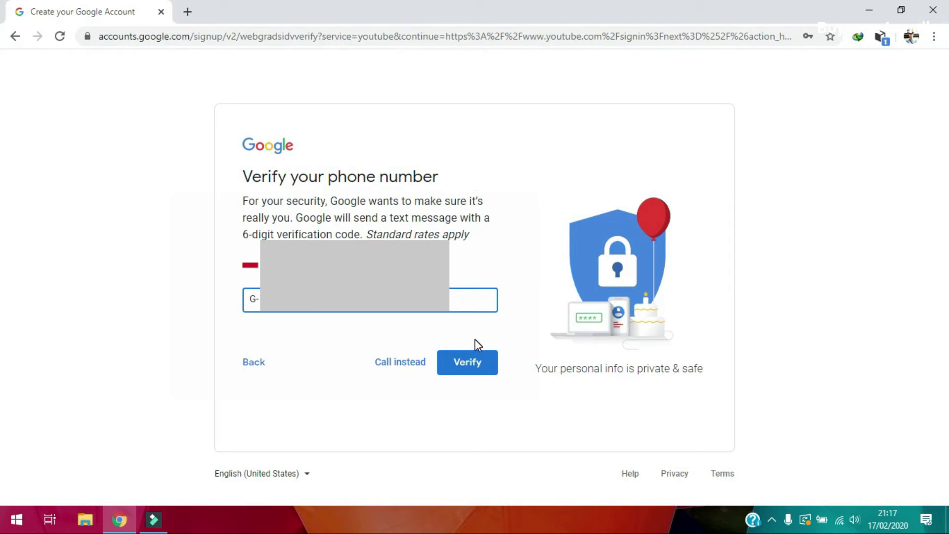
{"action": "left_click", "coordinate": [457, 364]}
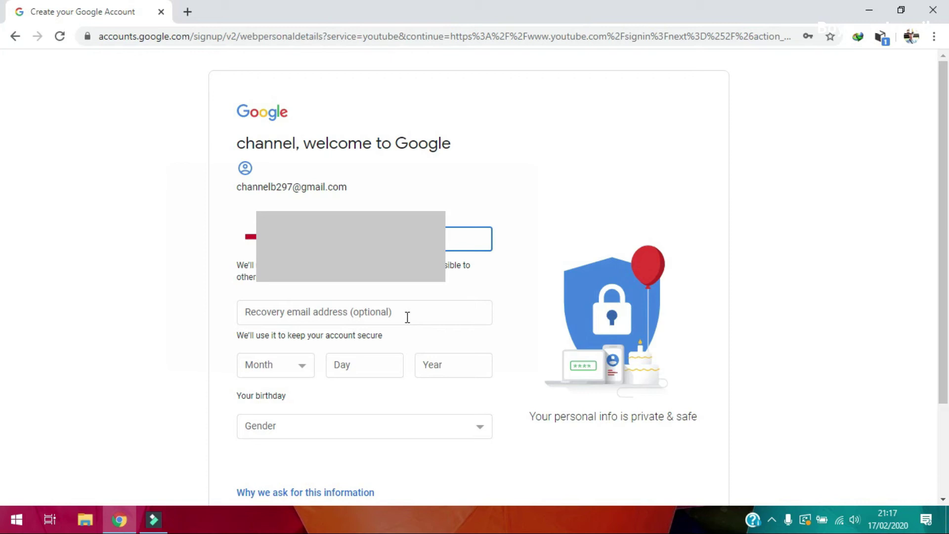
- Fill in the birthday month, day and year, set the gender to Male, and submit the personal details
{"action": "scroll", "coordinate": [342, 335], "scroll_direction": "down", "scroll_amount": 2}
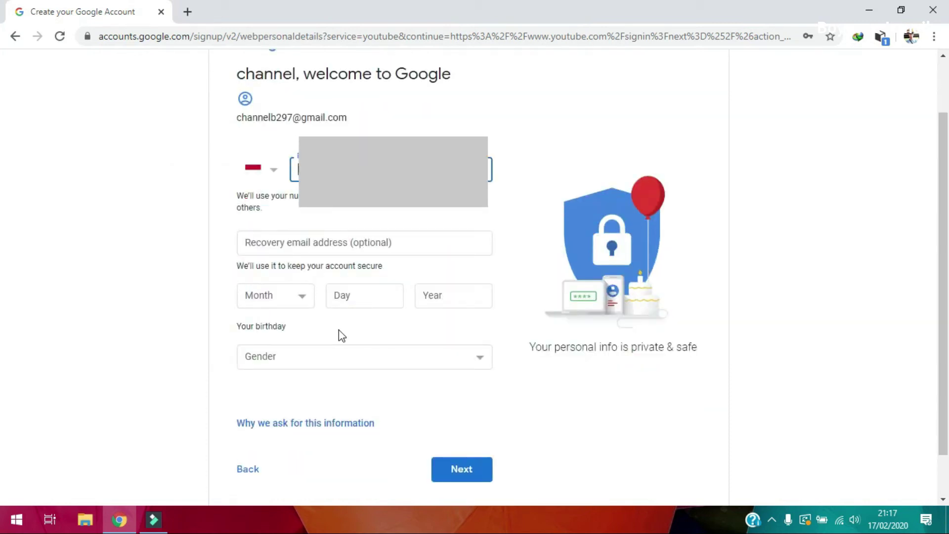
{"action": "left_click", "coordinate": [307, 299]}
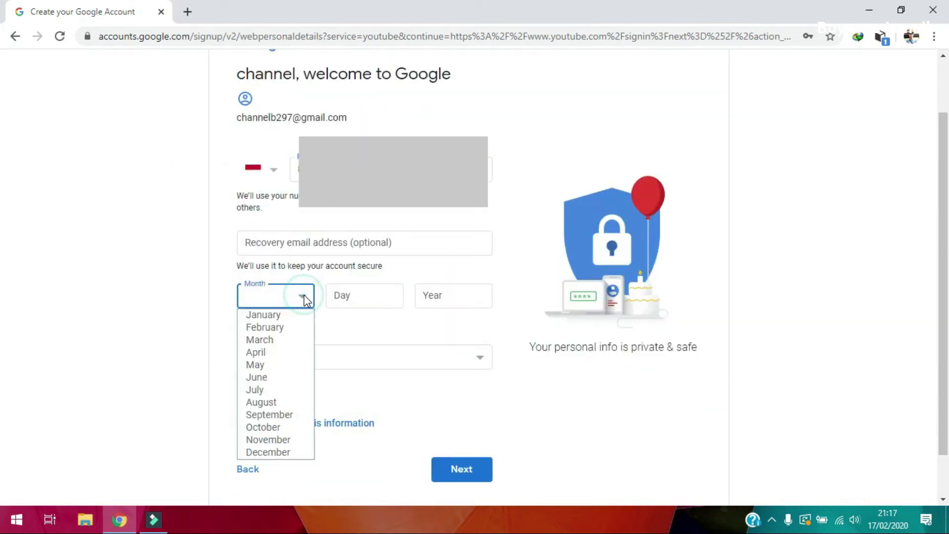
{"action": "left_click", "coordinate": [290, 317]}
{"action": "left_click", "coordinate": [347, 297]}
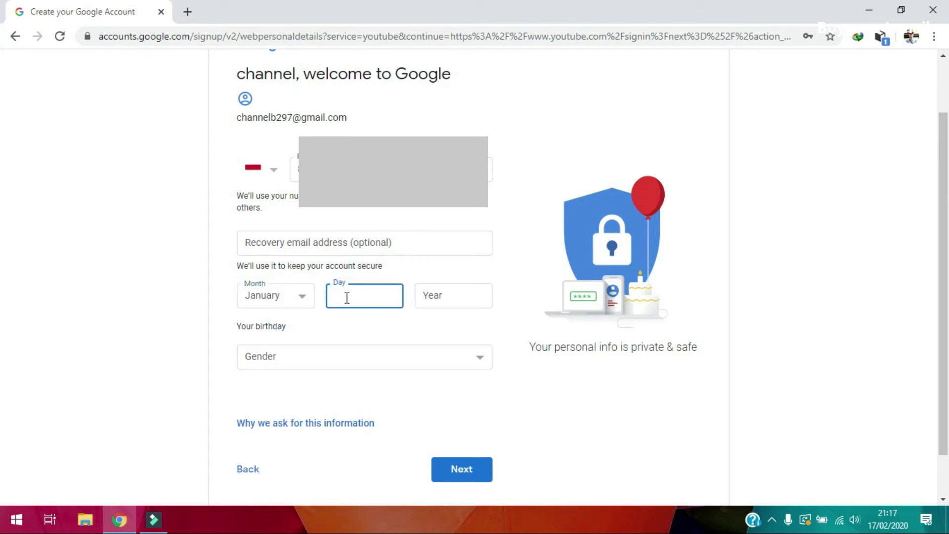
{"action": "left_click", "coordinate": [437, 295]}
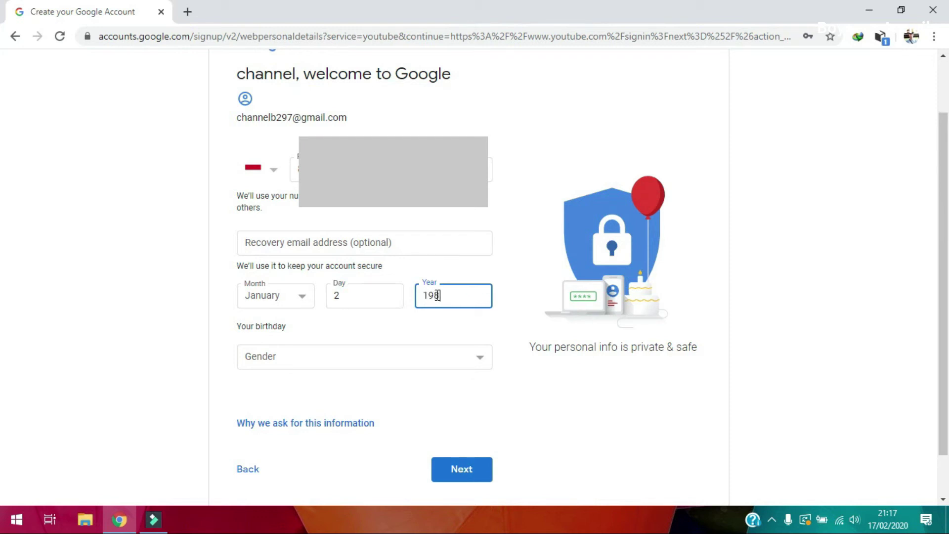
{"action": "left_click", "coordinate": [422, 364]}
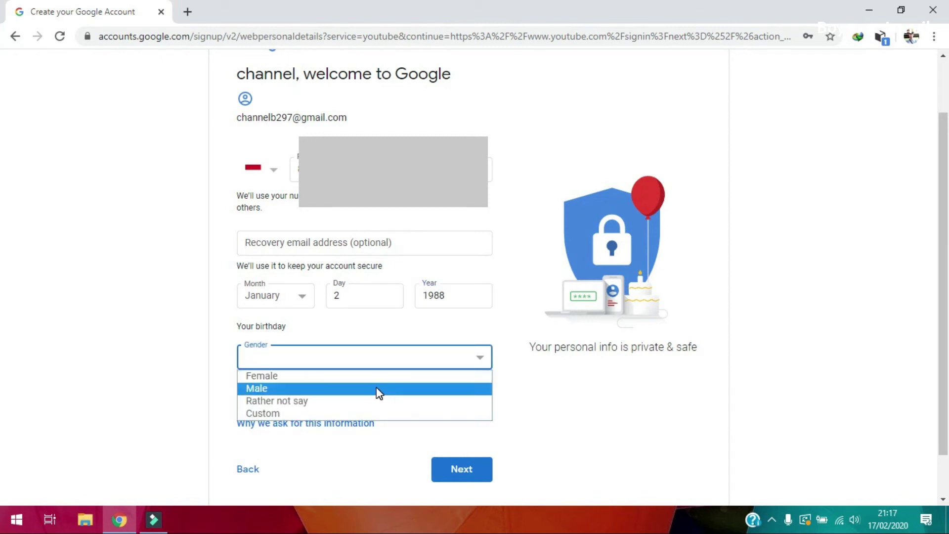
{"action": "left_click", "coordinate": [376, 388]}
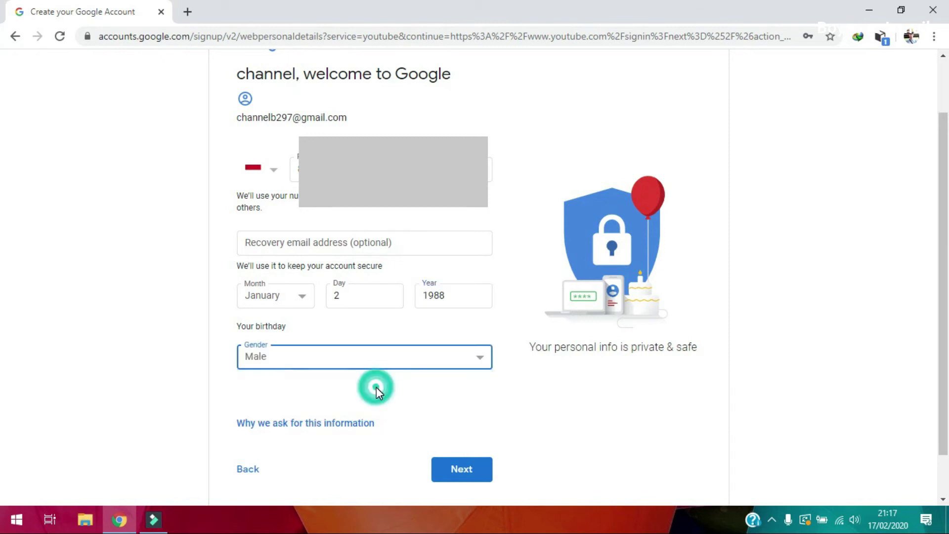
{"action": "left_click", "coordinate": [475, 476]}
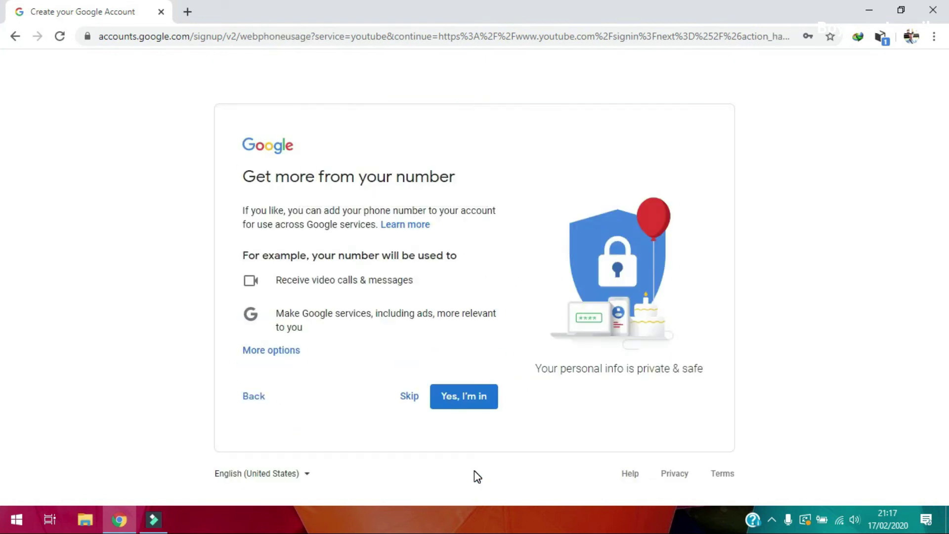
- Accept using the phone number across Google services and agree to the Privacy and Terms to create the account
{"action": "left_click", "coordinate": [462, 397]}
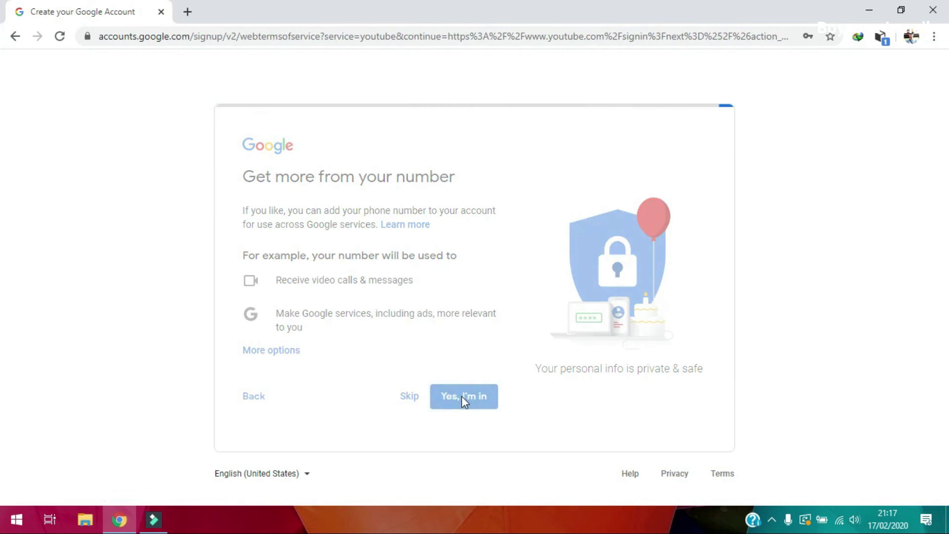
{"action": "scroll", "coordinate": [440, 429], "scroll_direction": "down", "scroll_amount": 6}
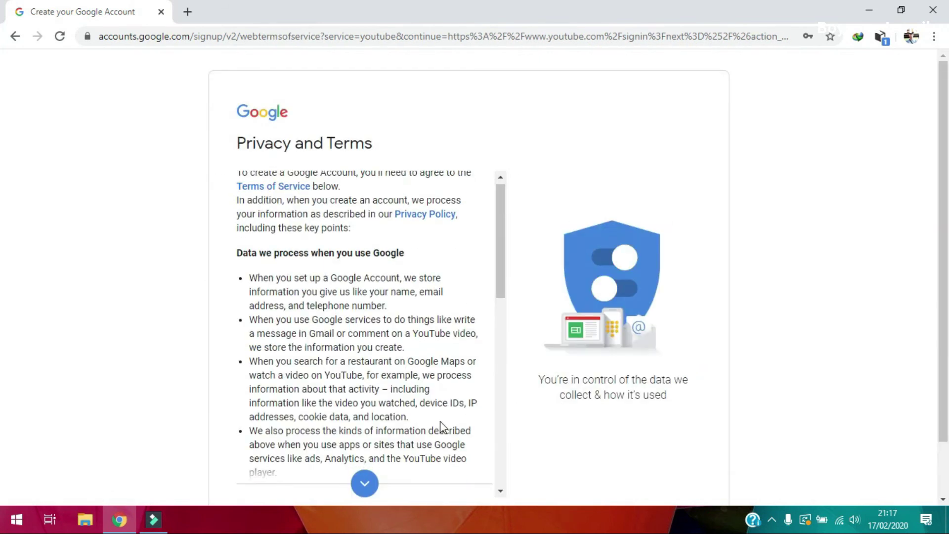
{"action": "scroll", "coordinate": [441, 436], "scroll_direction": "down", "scroll_amount": 5}
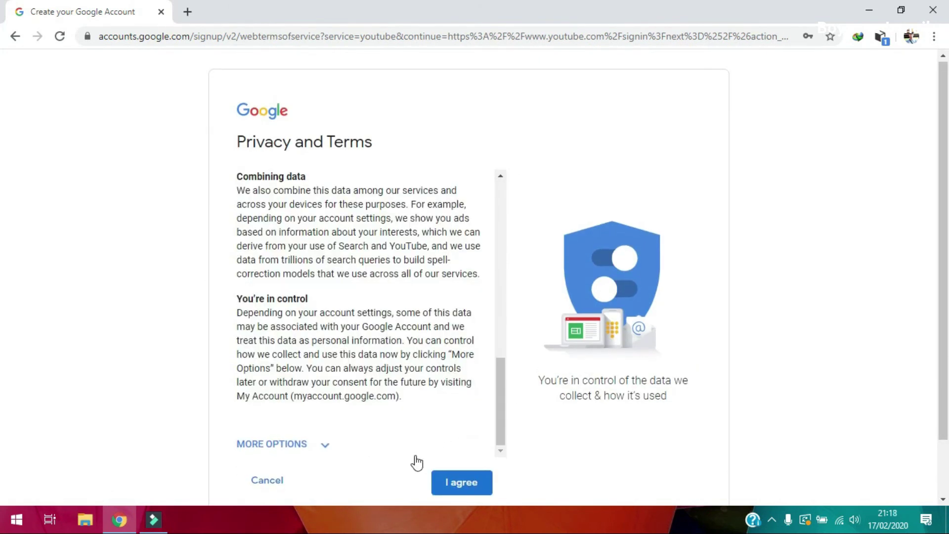
{"action": "scroll", "coordinate": [414, 462], "scroll_direction": "down", "scroll_amount": 2}
{"action": "left_click", "coordinate": [459, 417]}
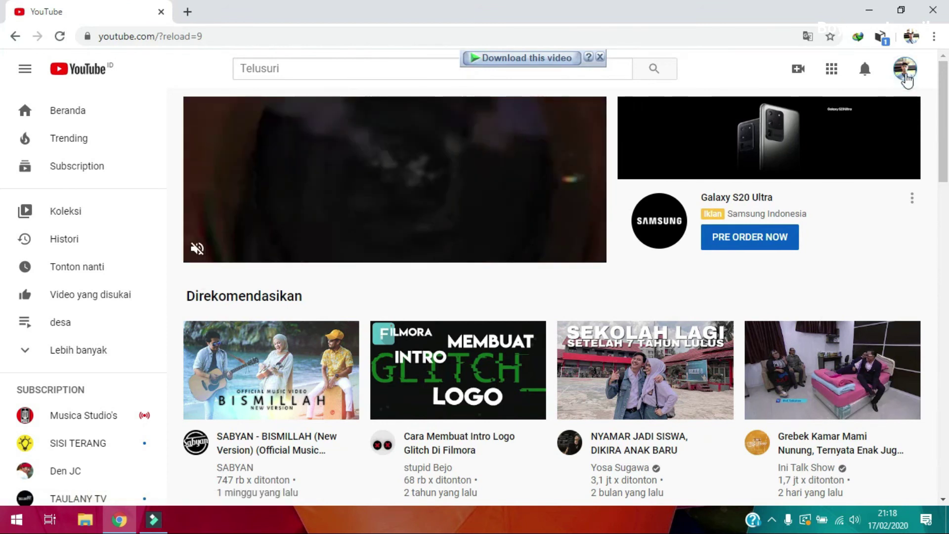
- Switch YouTube to the newly created "channel baru" account
{"action": "left_click", "coordinate": [904, 72]}
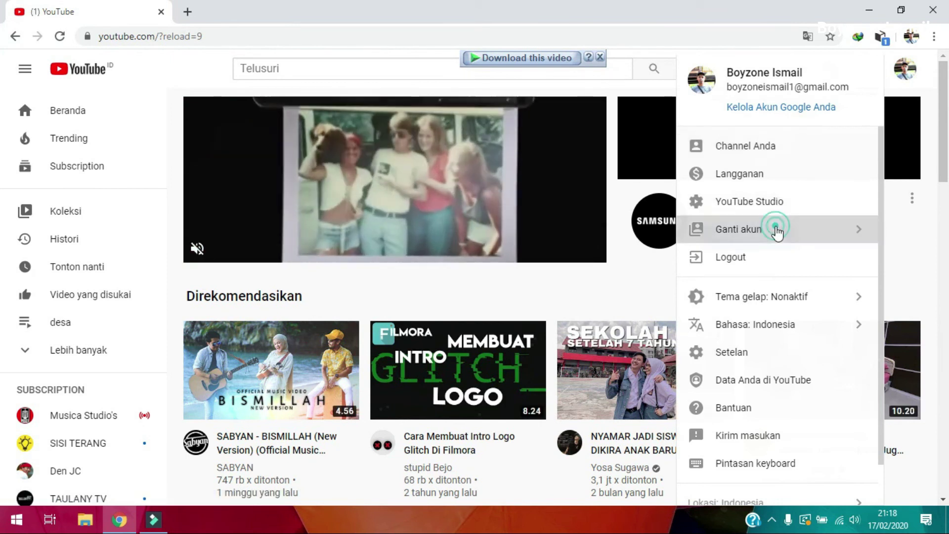
{"action": "left_click", "coordinate": [778, 233]}
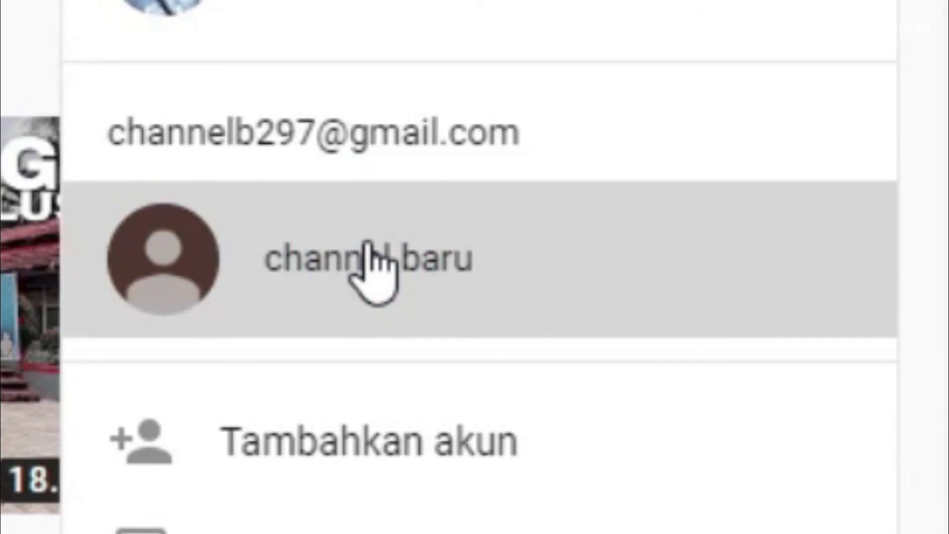
{"action": "left_click", "coordinate": [370, 250]}
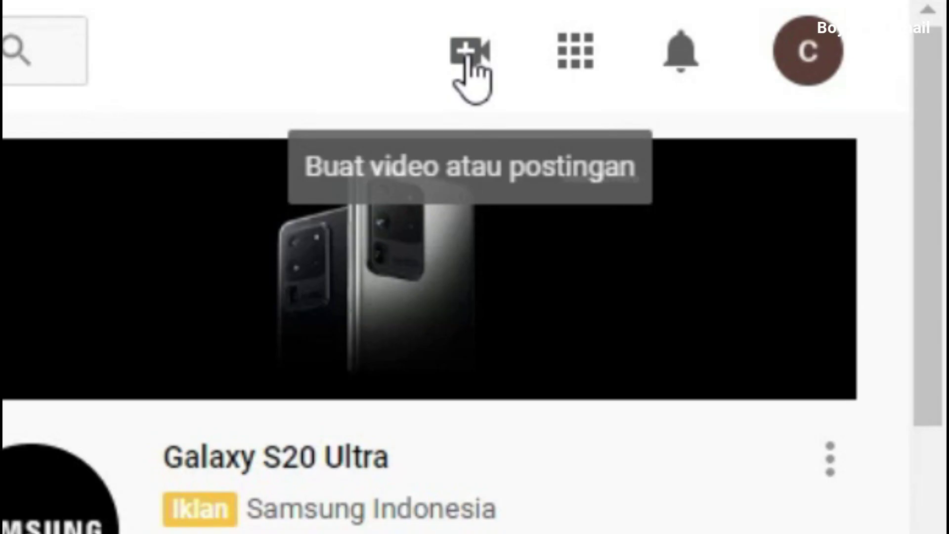
- Start a video upload from the new account to bring up the channel creation dialog
{"action": "left_click", "coordinate": [798, 69]}
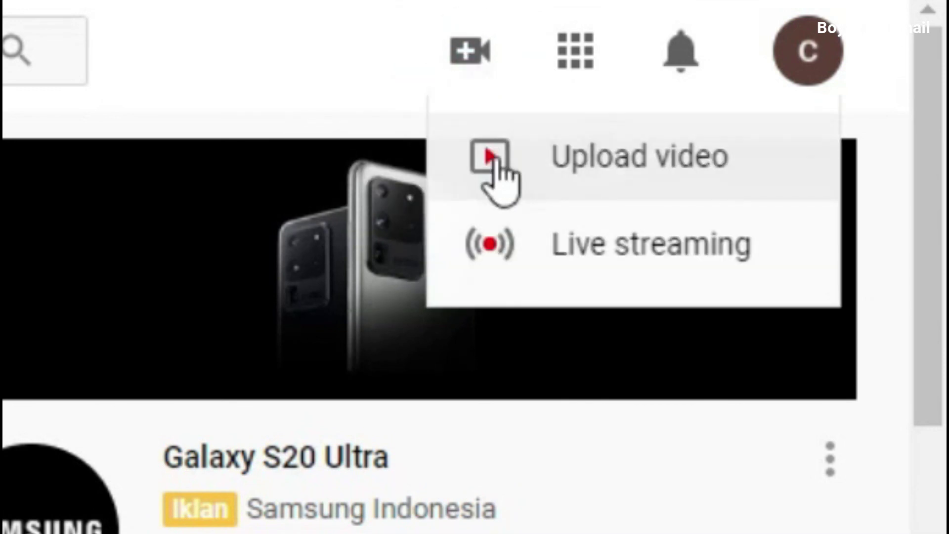
{"action": "left_click", "coordinate": [496, 162]}
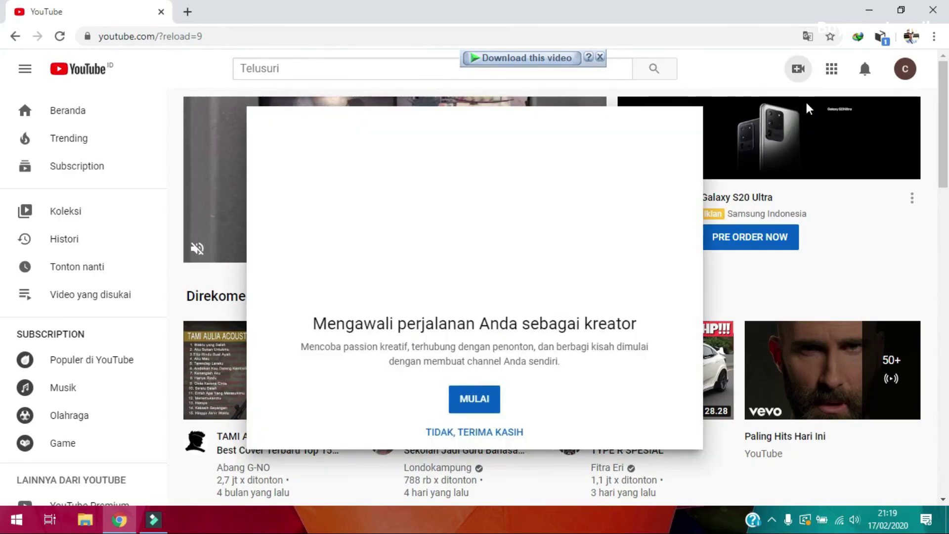